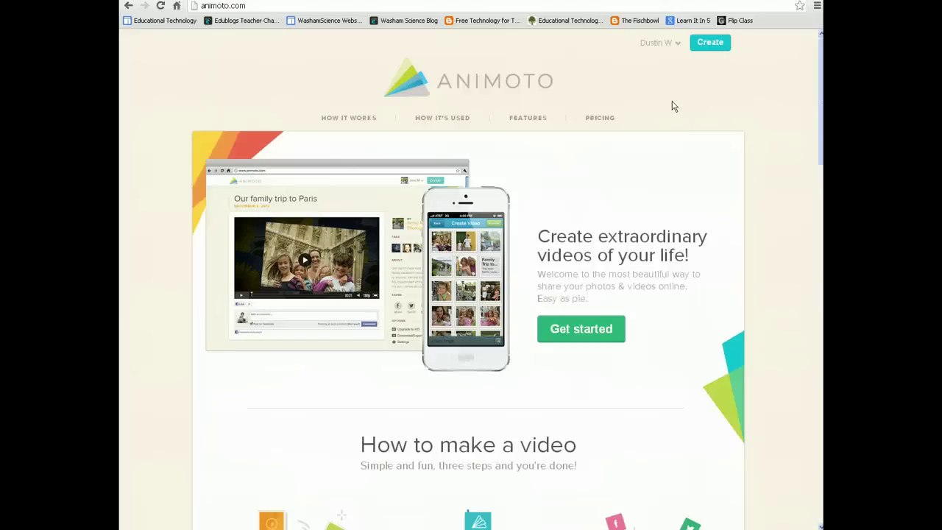
Start a new video and scroll through the Choose a style gallery
click(709, 47)
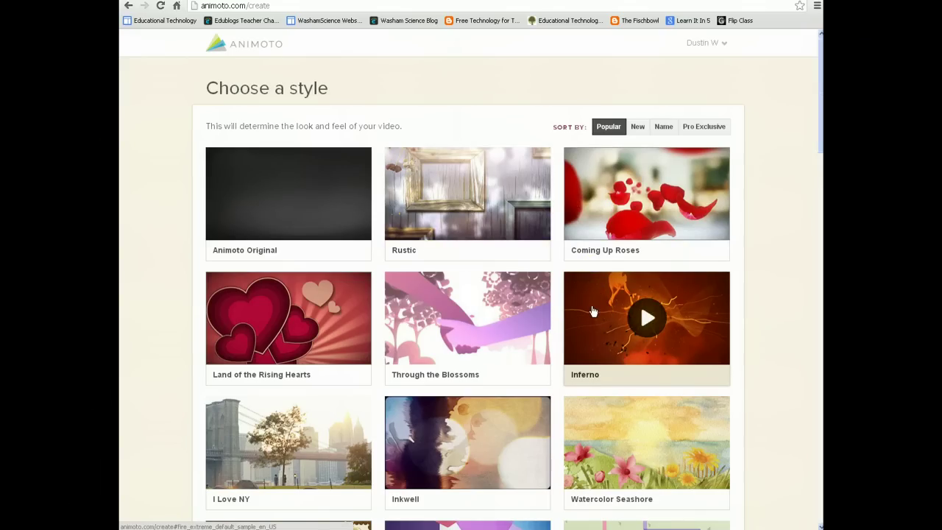
click(819, 137)
drag(819, 137, 814, 257)
mouse_move(809, 312)
mouse_down()
mouse_move(809, 328)
mouse_move(807, 319)
mouse_up()
click(515, 343)
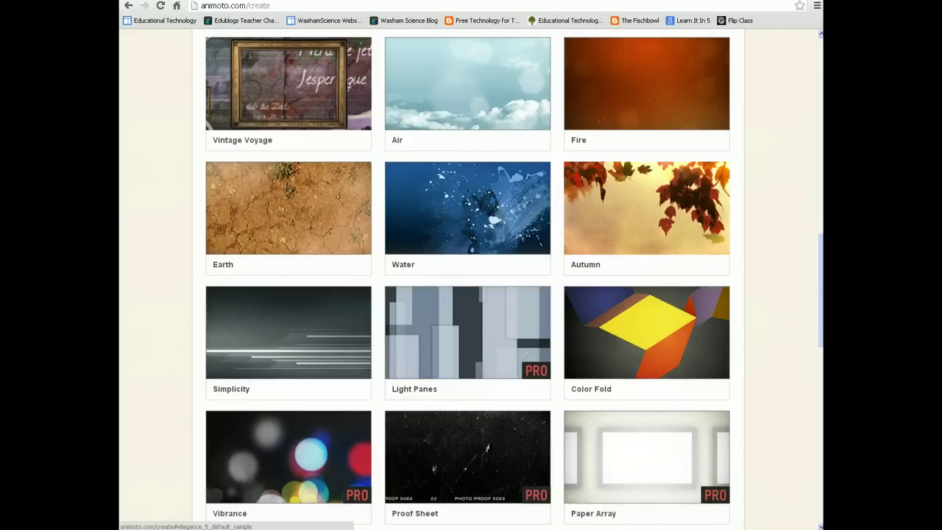
drag(817, 336, 820, 136)
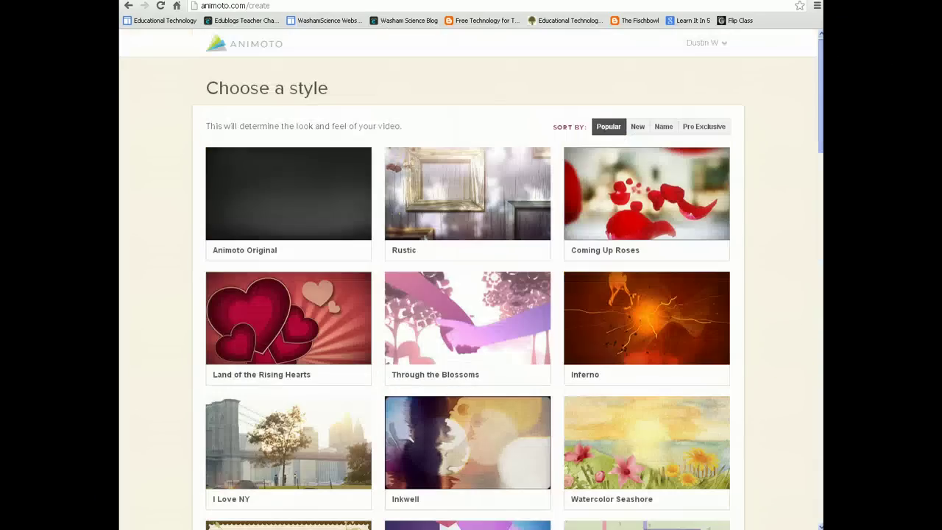
Open the Rustic style preview and start it playing
mouse_move(320, 224)
mouse_move(430, 199)
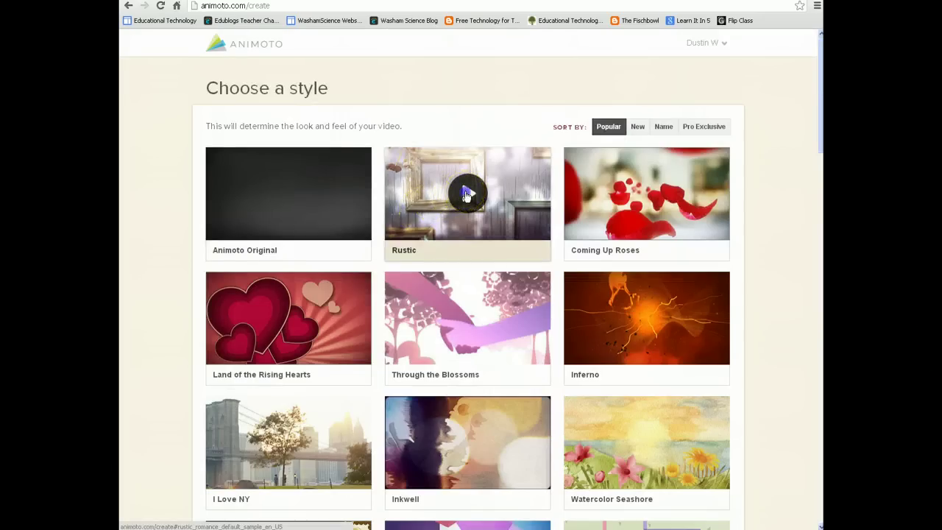
click(466, 194)
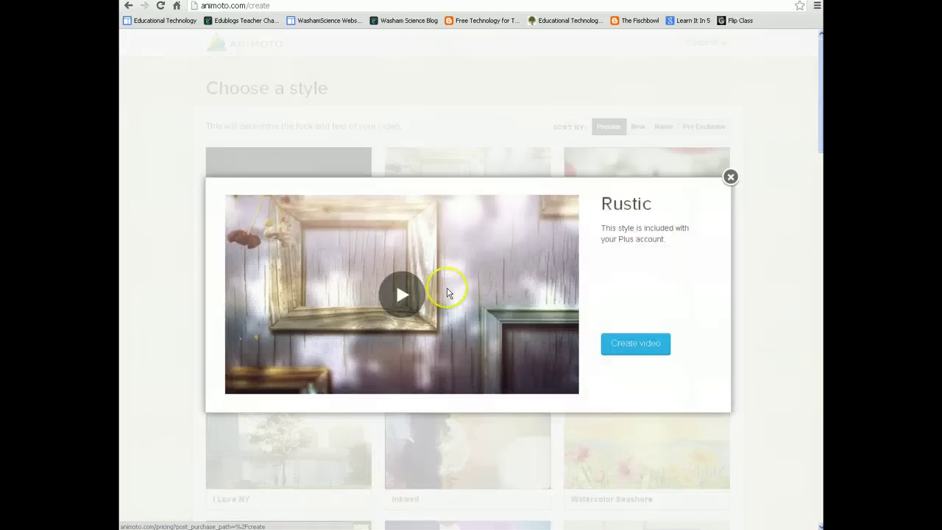
click(399, 292)
Watch and pause the full Rustic demo, then create a video in the Rustic style
click(450, 276)
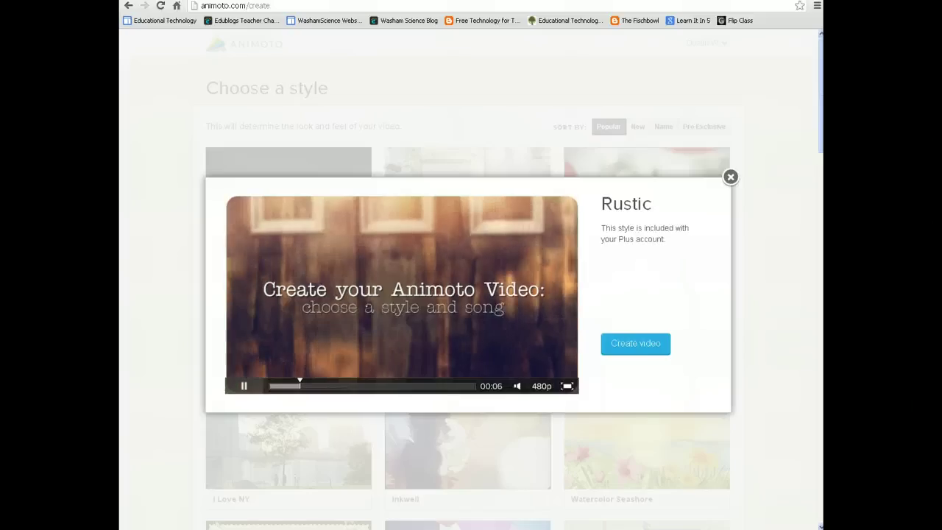
click(430, 337)
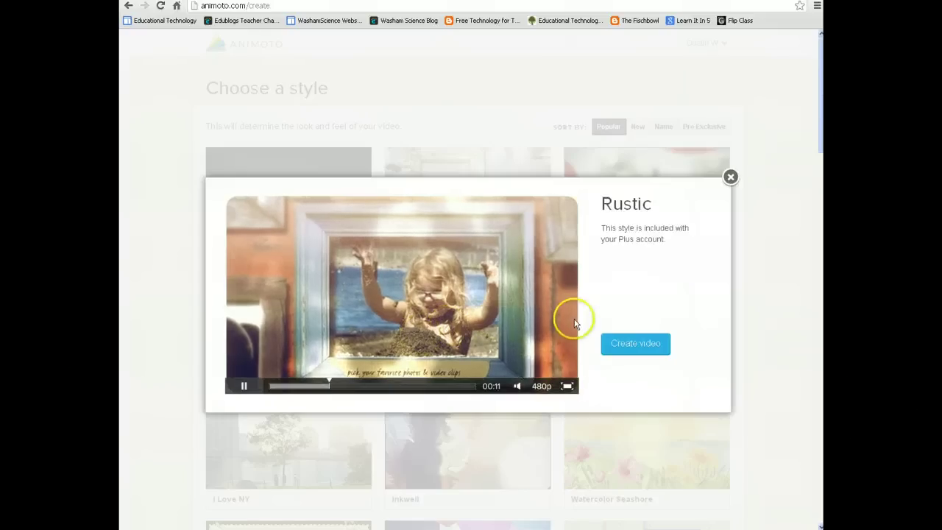
click(240, 384)
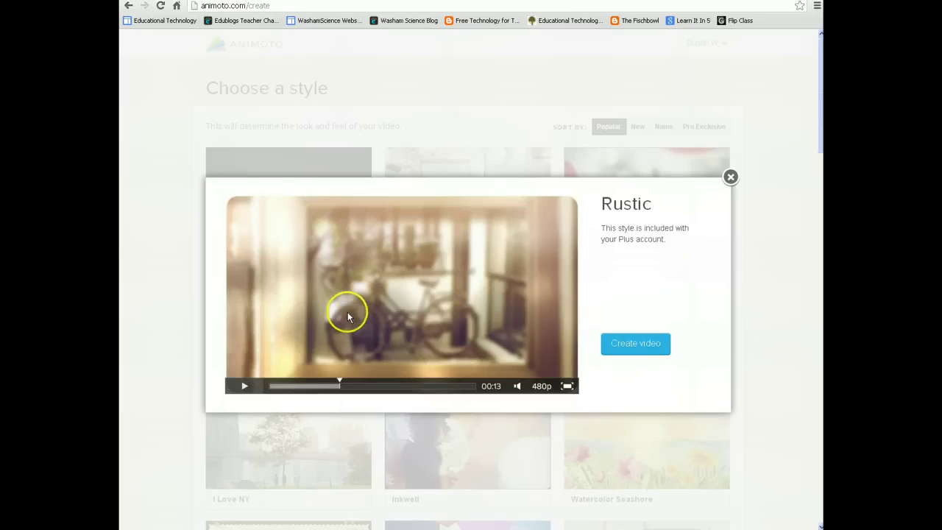
click(634, 344)
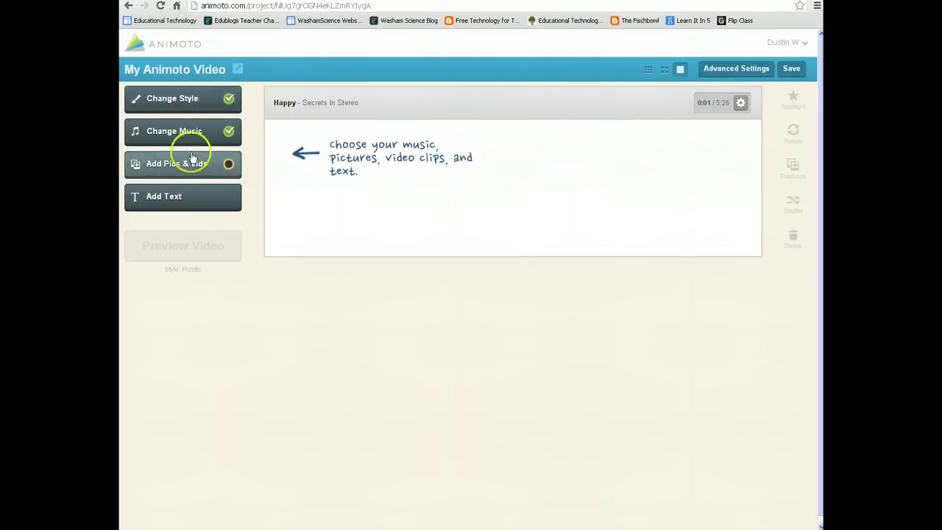
Open Change Music to show the Choose Music dialog
click(216, 137)
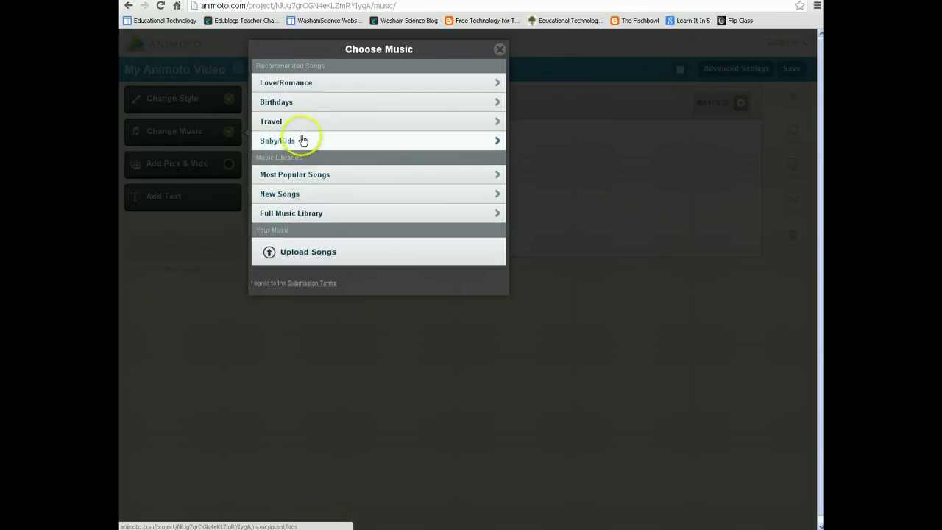
Start a song upload and browse from My Documents into My Music's iTunes folders
click(316, 256)
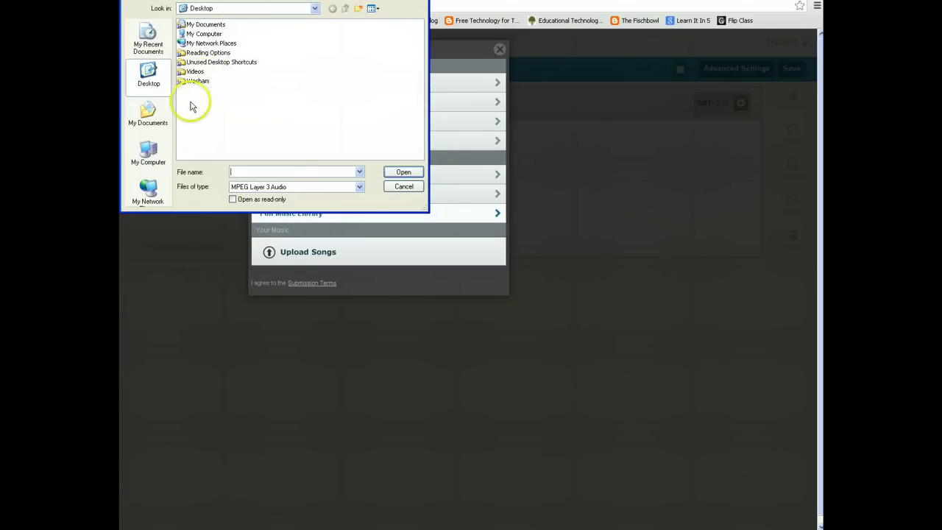
click(151, 114)
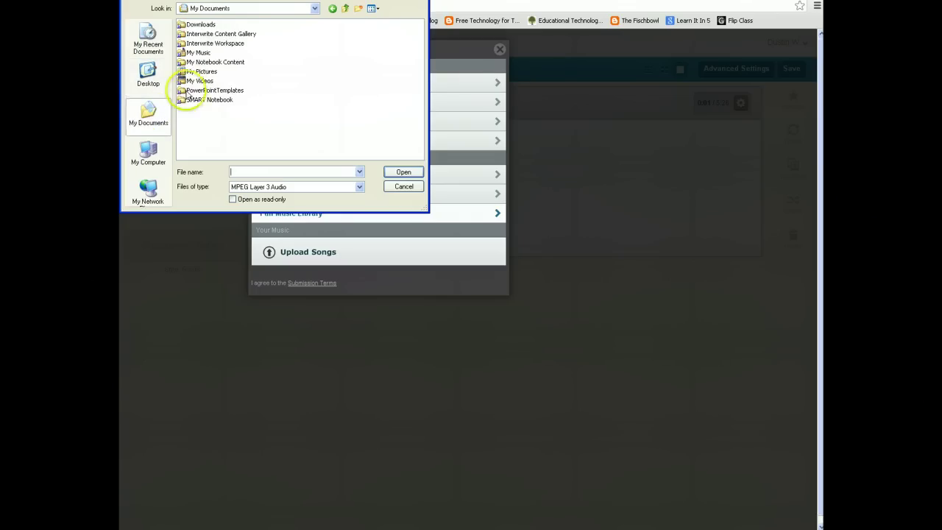
double_click(198, 53)
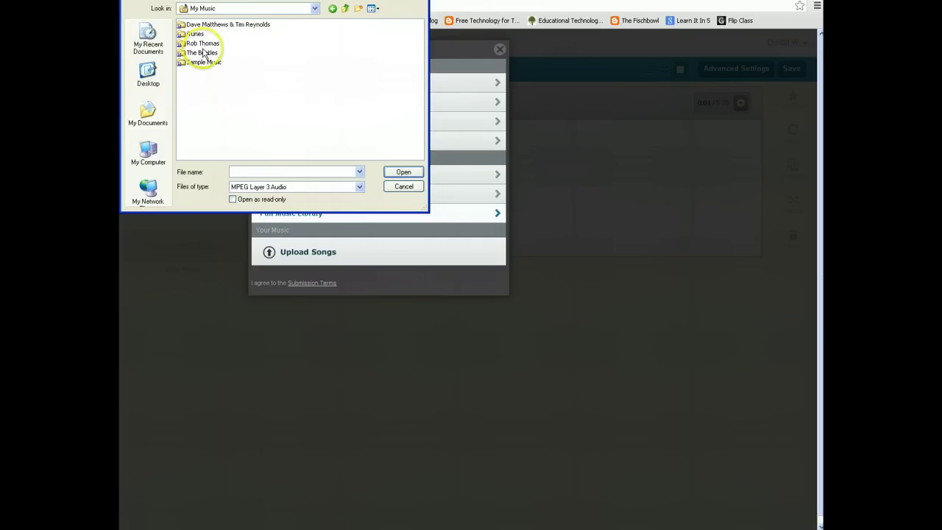
double_click(195, 33)
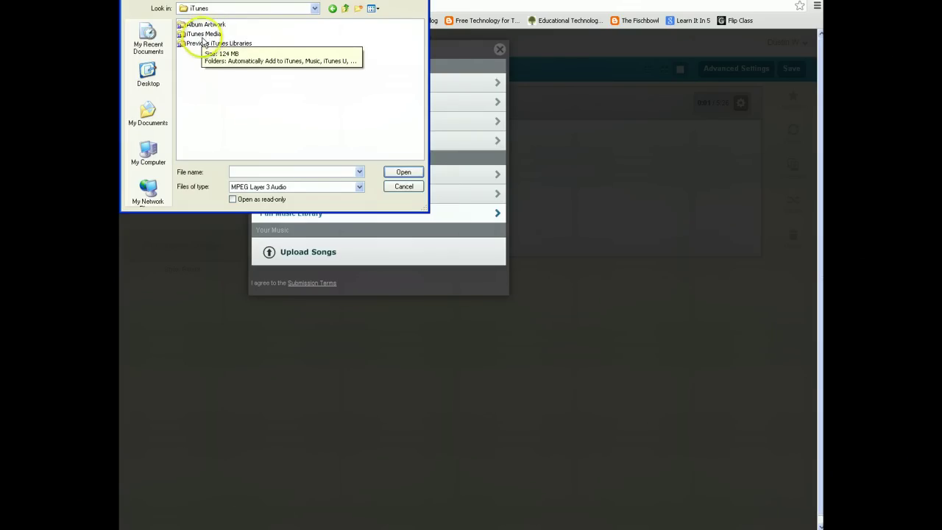
click(199, 34)
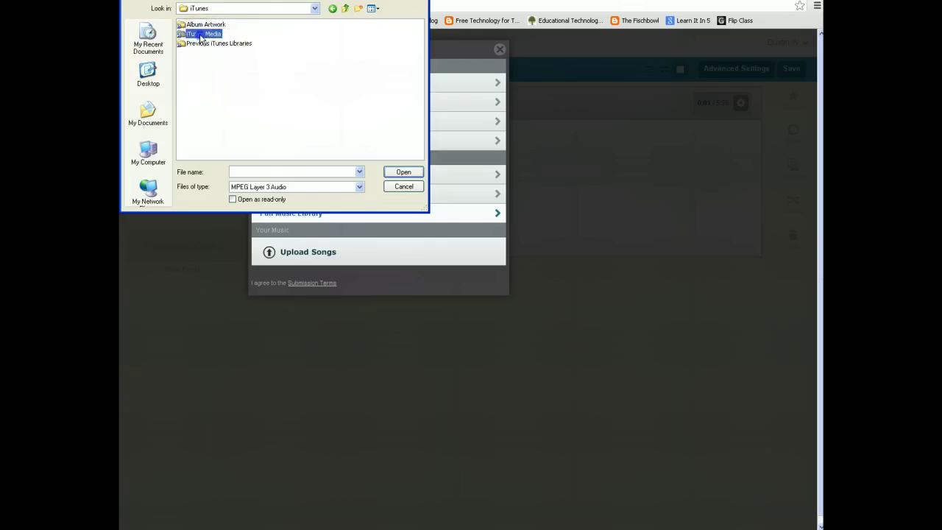
double_click(201, 35)
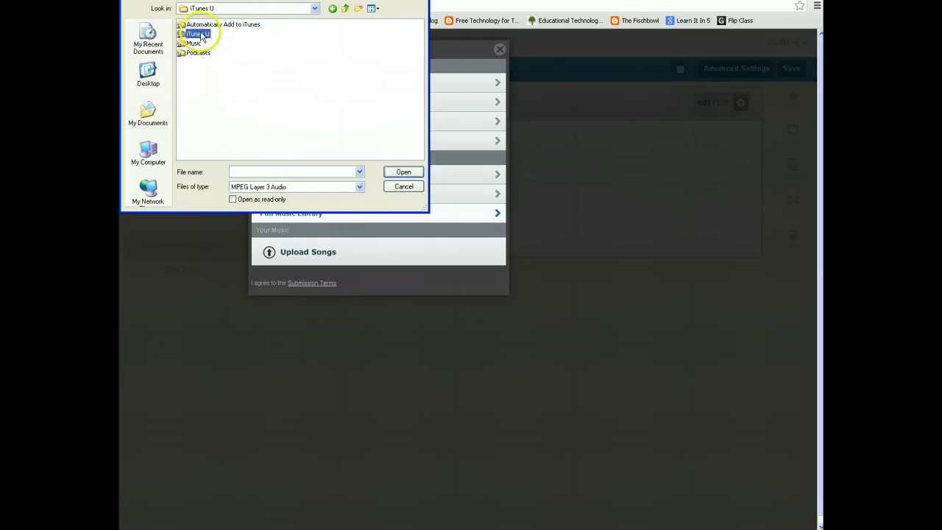
Upload 'Howlin' for You' from The Black Keys' Brothers (Deluxe Version) album
click(345, 8)
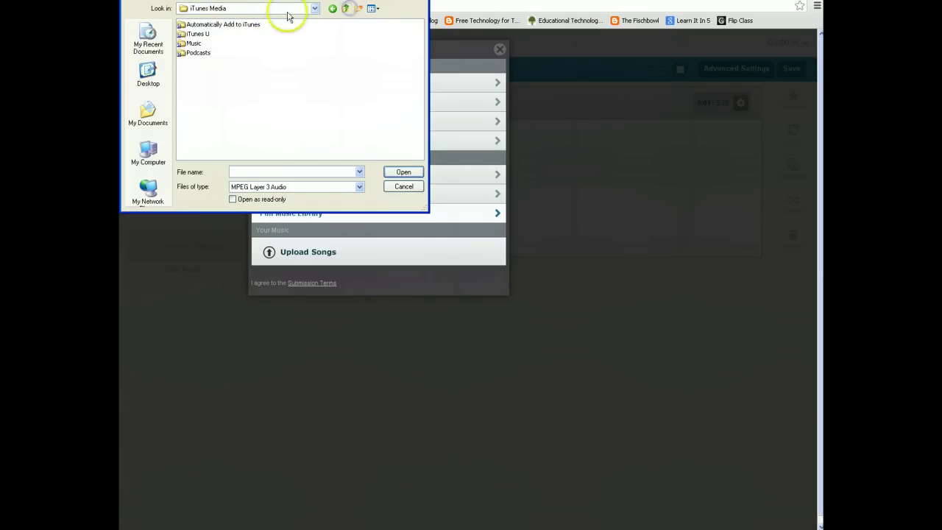
double_click(201, 45)
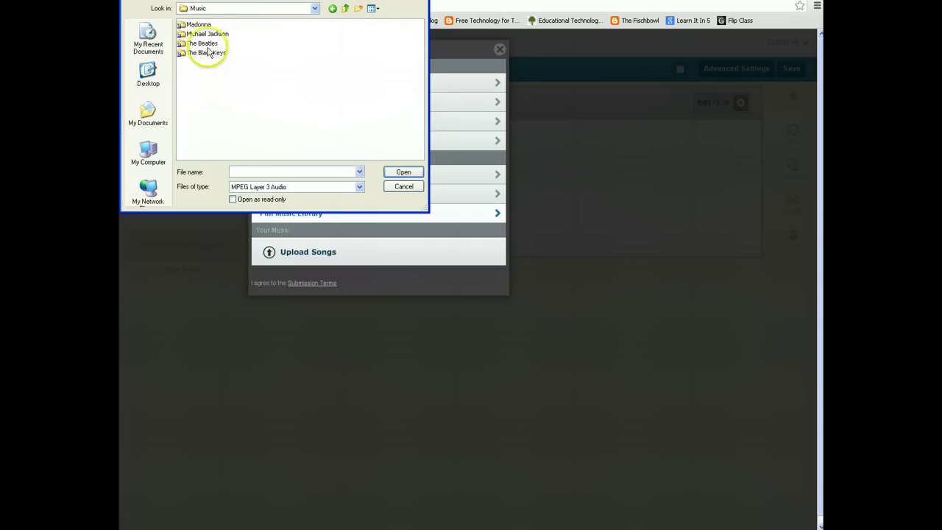
click(208, 53)
double_click(208, 53)
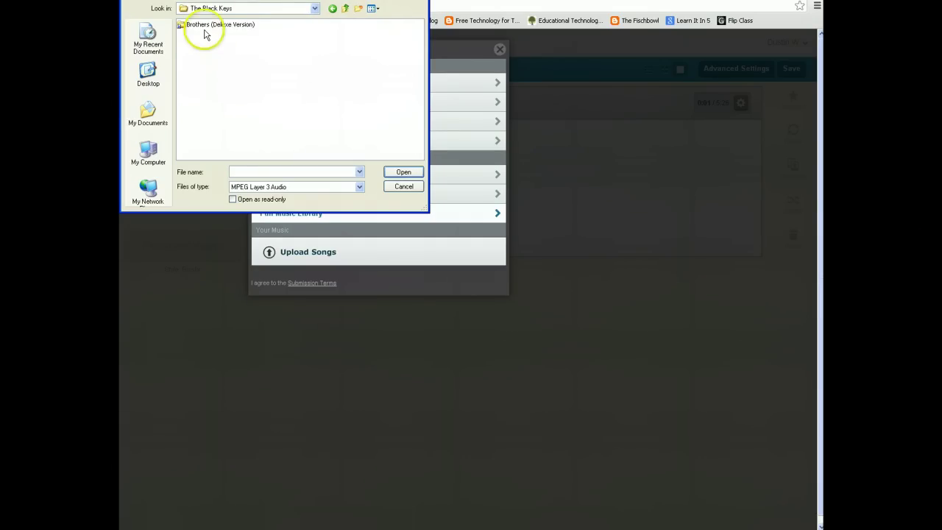
double_click(206, 26)
double_click(206, 25)
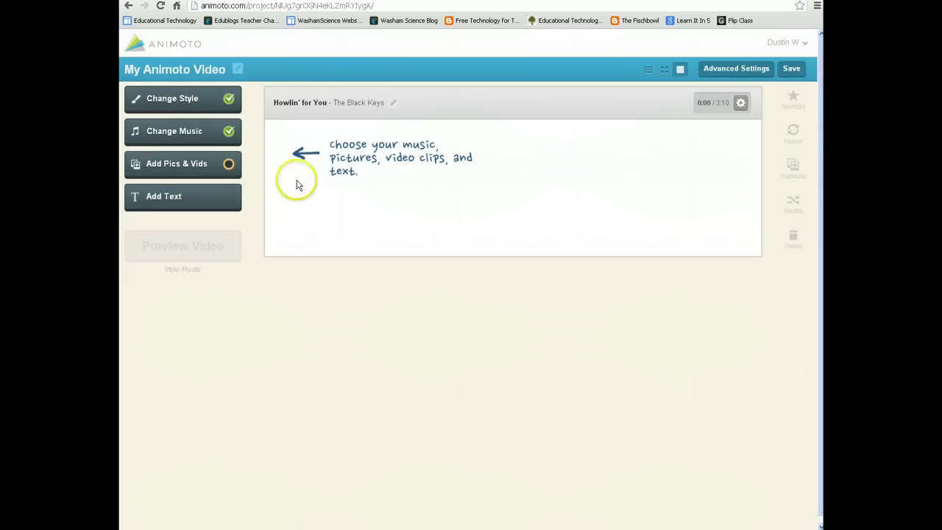
Add a 'Students Working on Kahn Academy' title slide with the science teacher's subtitle
click(203, 200)
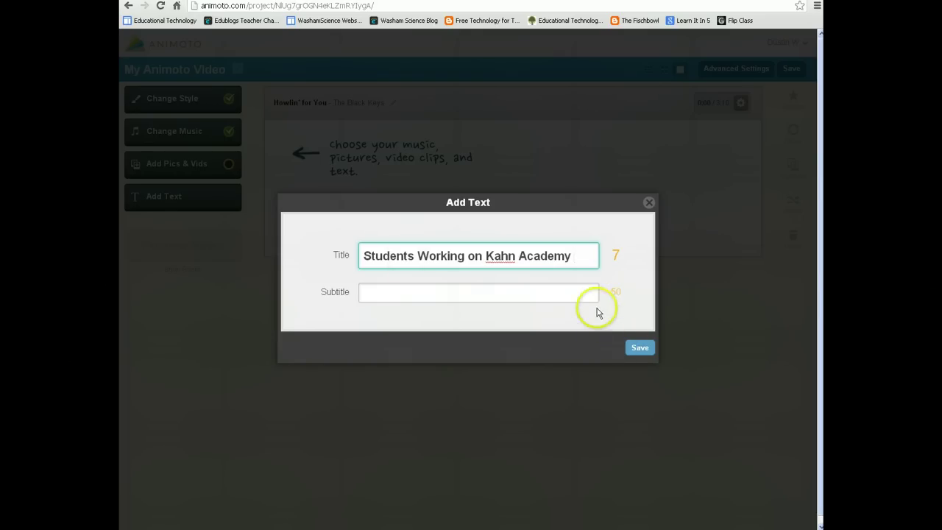
click(590, 297)
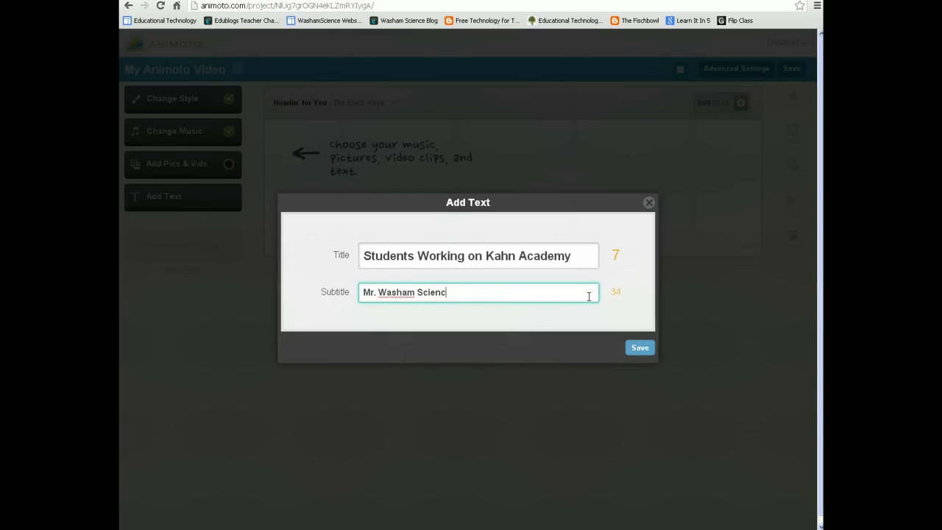
click(634, 347)
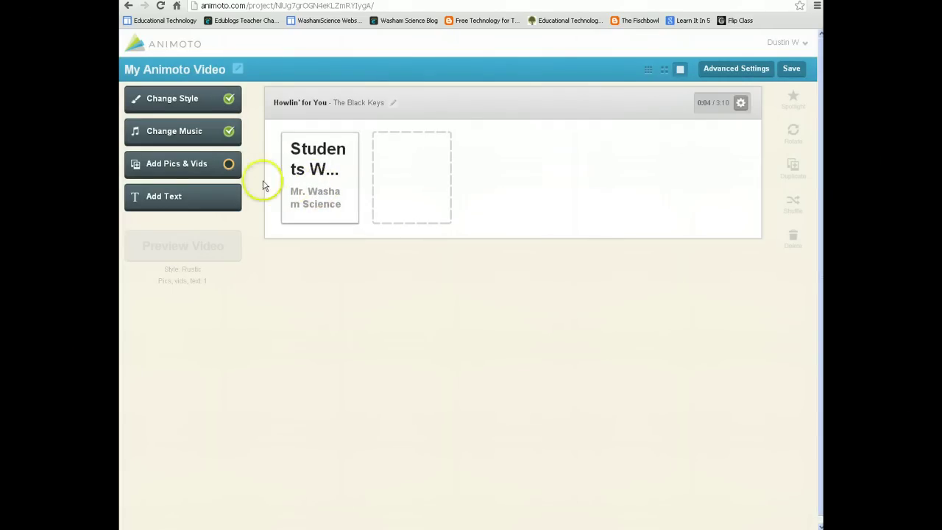
click(222, 167)
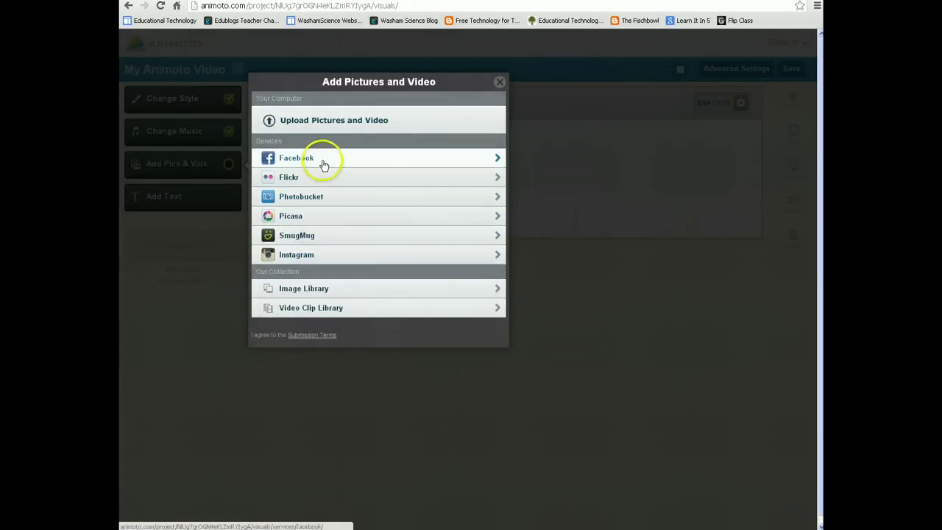
Upload pictures from the computer, browsing to the Students folder in My Pictures
click(315, 122)
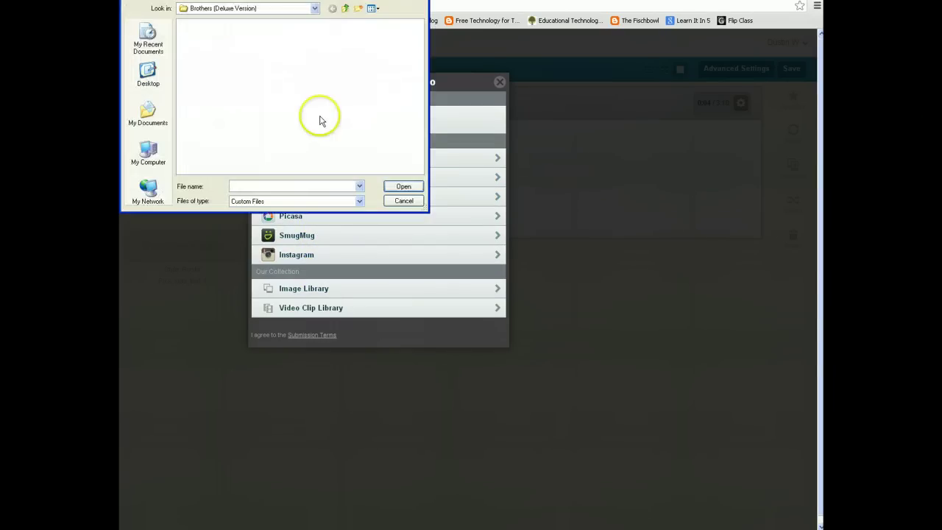
click(147, 121)
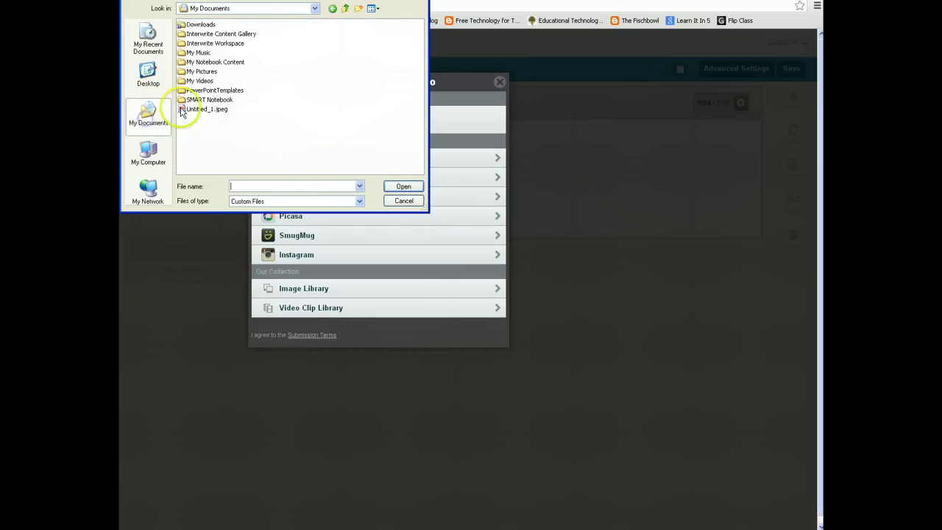
double_click(207, 74)
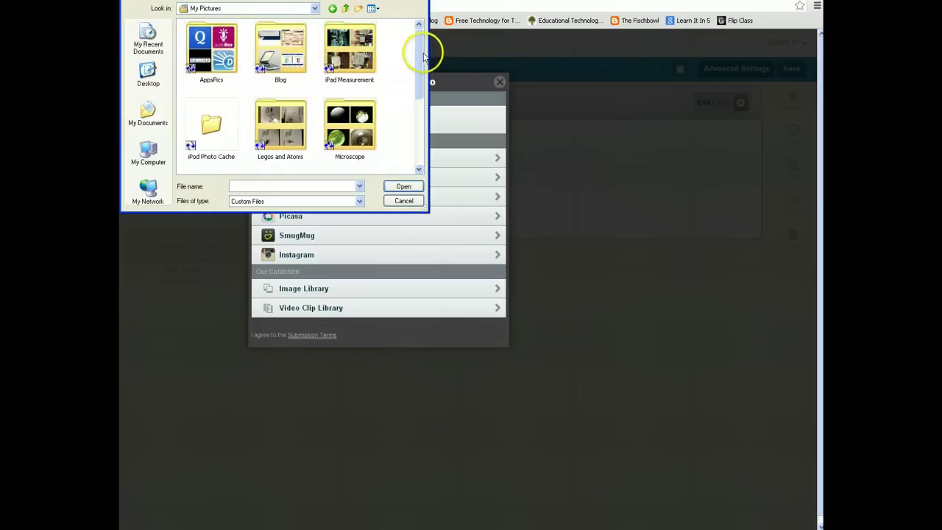
drag(421, 65, 420, 94)
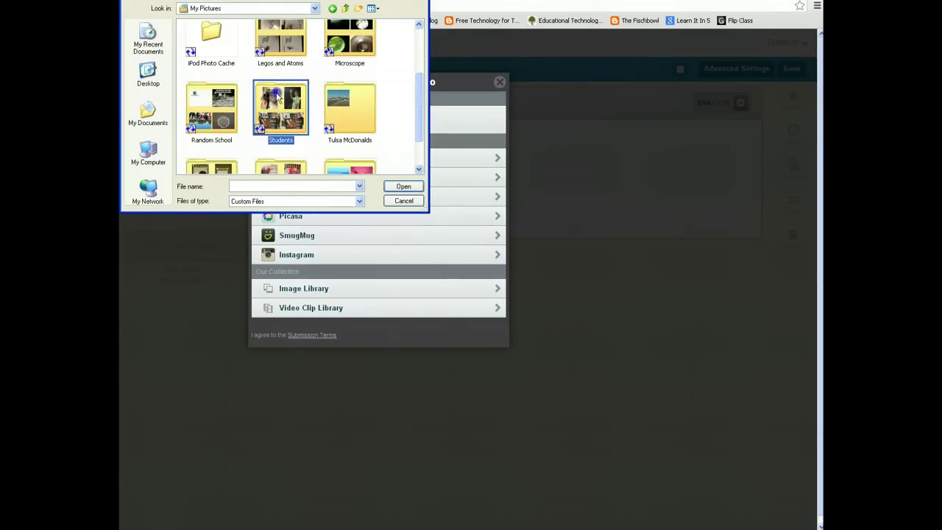
double_click(276, 100)
double_click(303, 76)
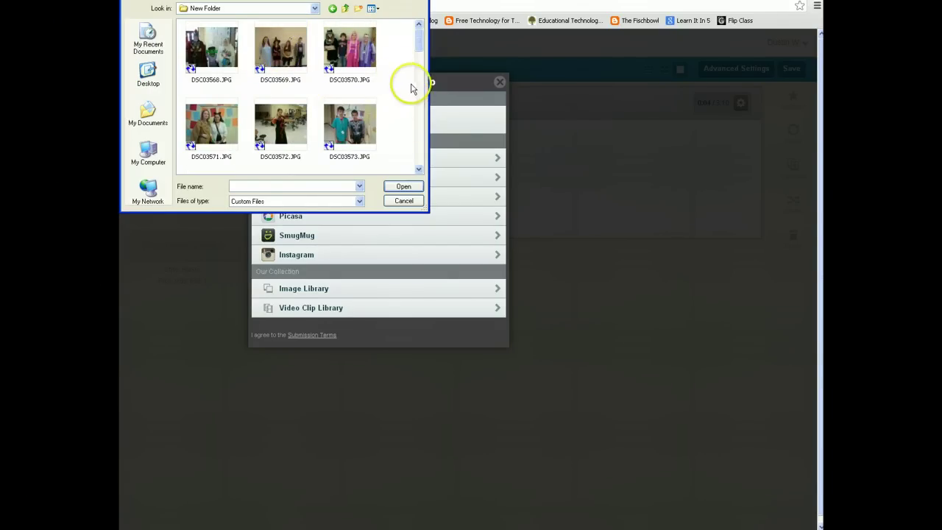
drag(418, 47, 418, 94)
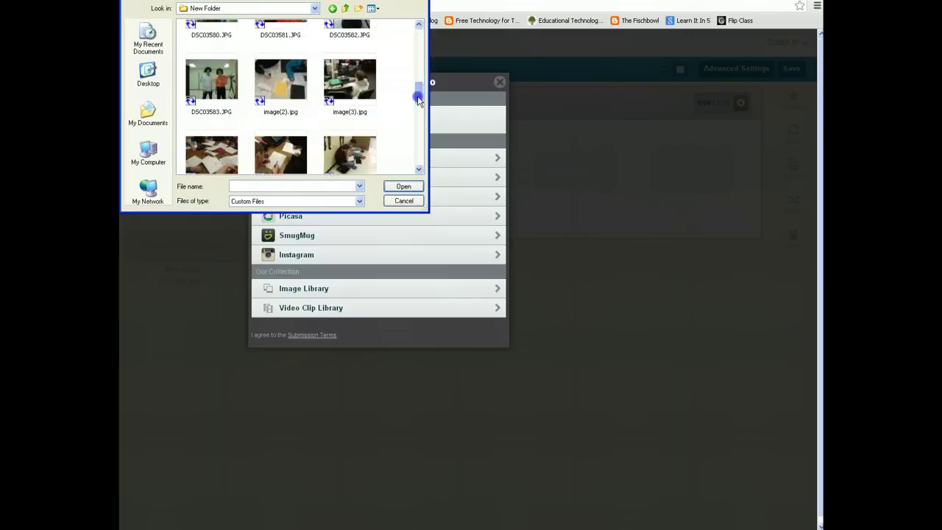
Select image(2).jpg through the remaining photos and upload all eighteen
click(290, 89)
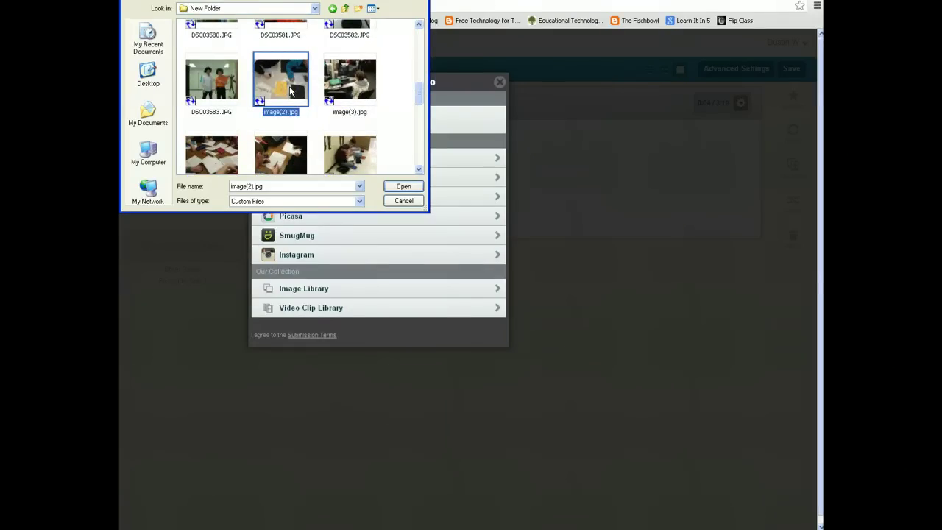
key(shift+Right)
key(shift+Down)
key(shift+Down)
key(shift+Down)
key(shift+Down)
key(shift+Down)
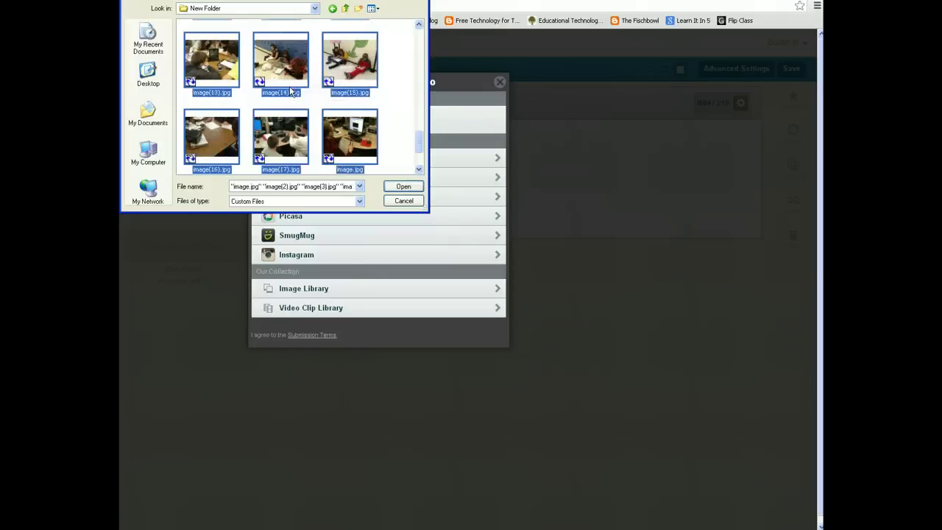
click(401, 188)
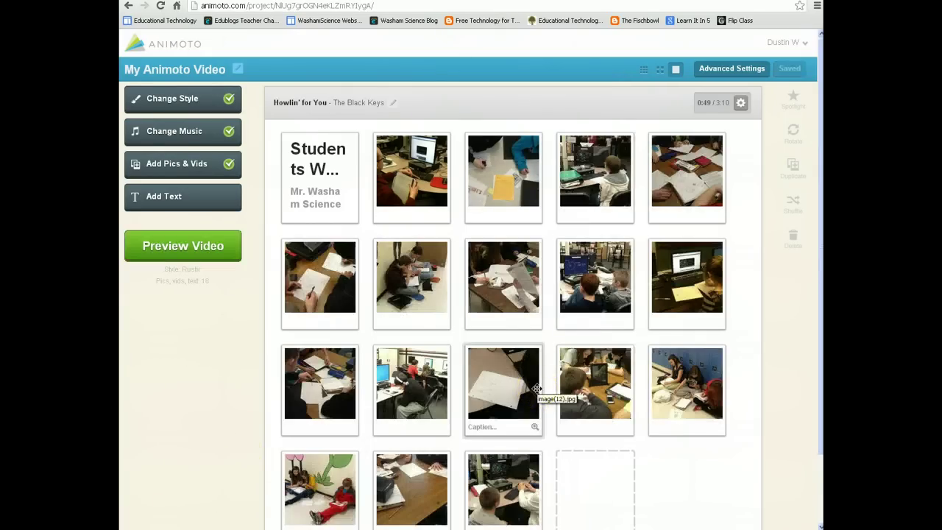
Drag image(12) from row three into the third slot of row two
drag(551, 378, 524, 289)
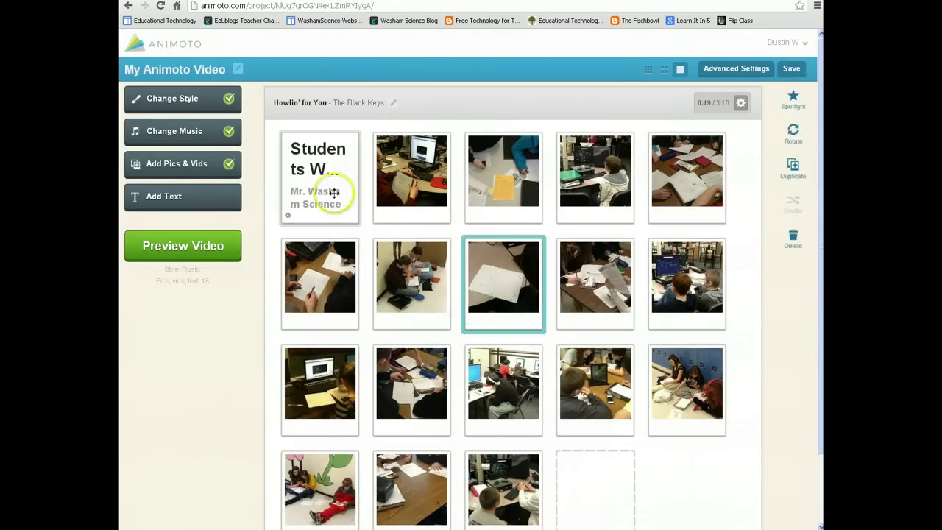
drag(310, 183, 325, 171)
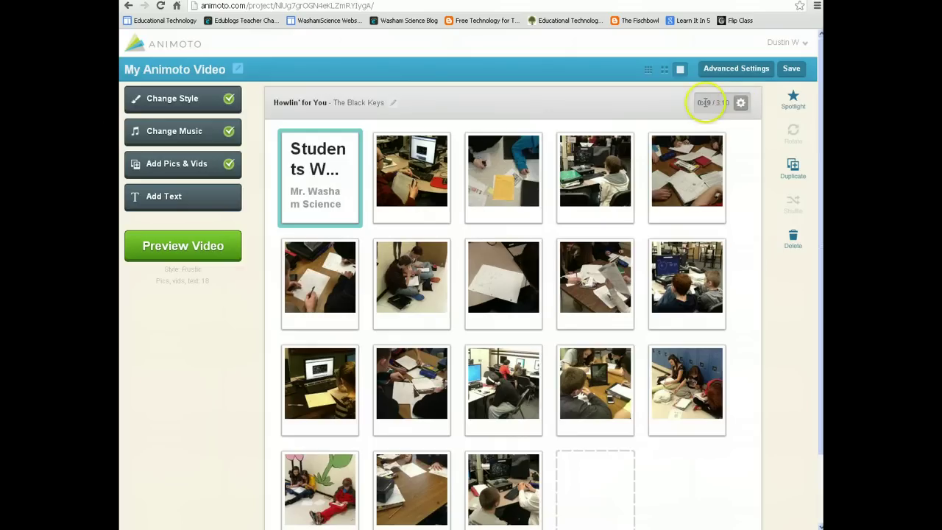
Slow the image pacing toward Very Slow so the video runs 1:35
click(740, 102)
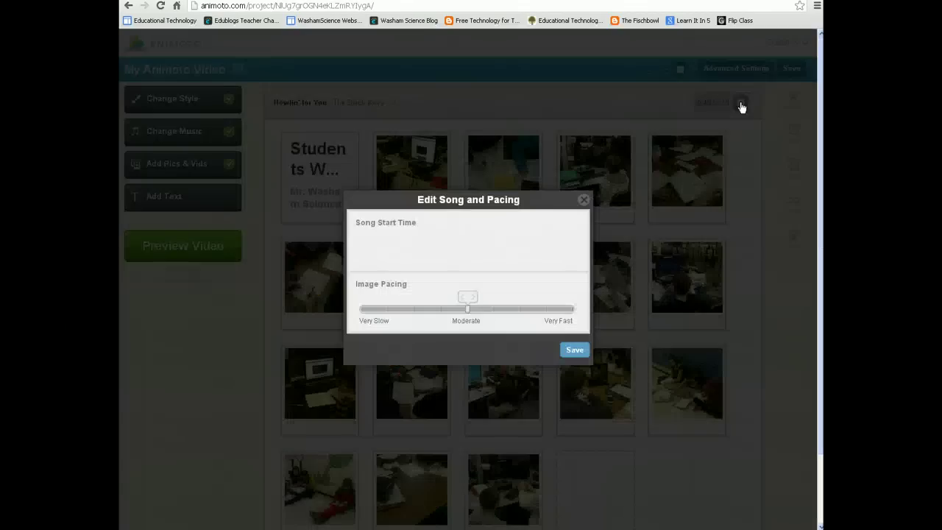
click(465, 299)
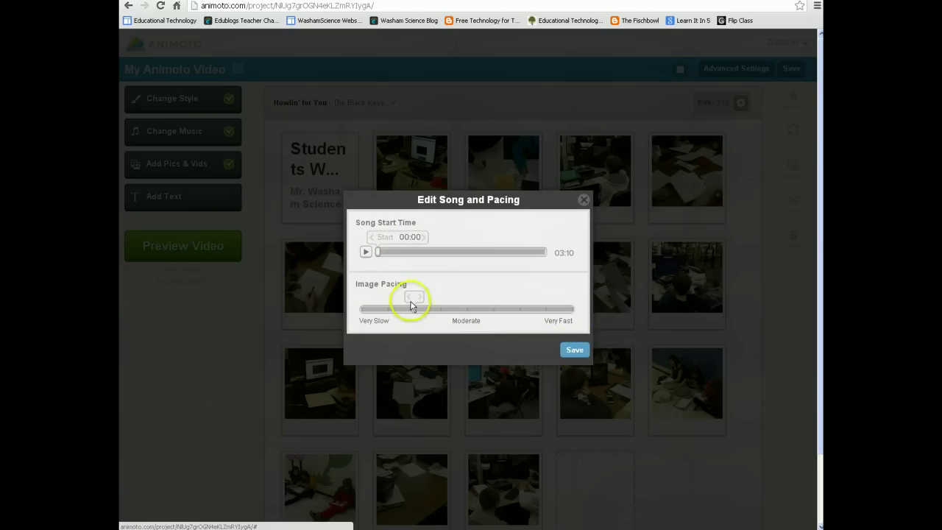
click(567, 350)
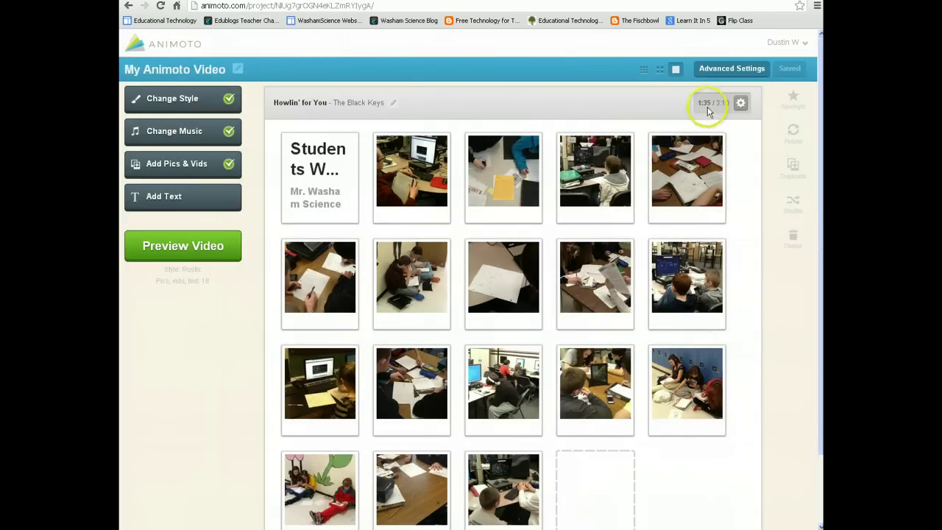
Select all the student photos and shuffle them into random order
click(401, 208)
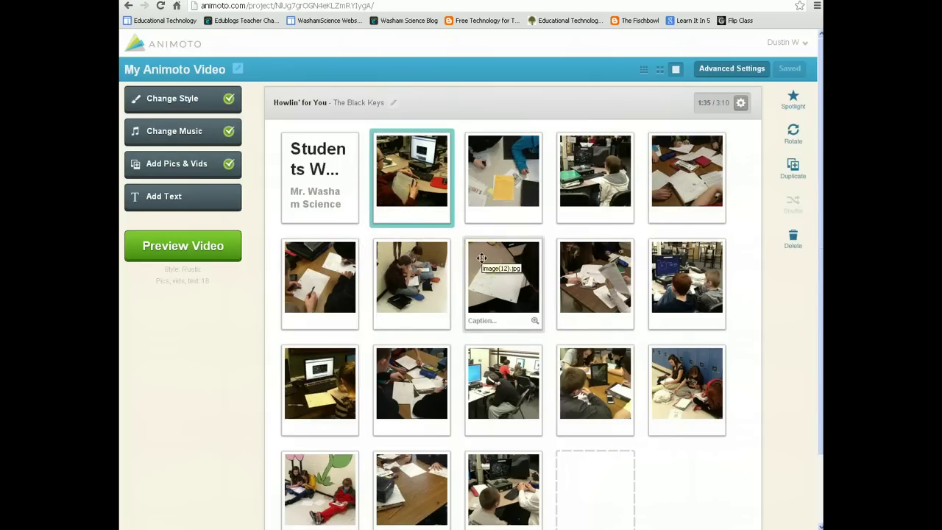
key(shift+Right)
key(shift+Right)
key(shift+Right)
key(shift+Right)
key(shift+Right)
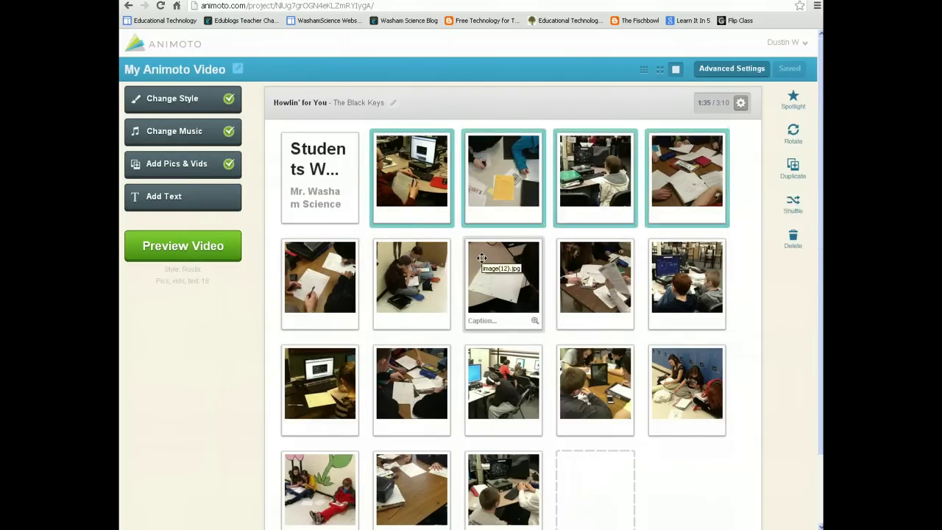
key(shift+Right)
key(shift+Right)
key(shift+Right)
key(shift+Right)
key(shift+Right)
key(shift+Right)
key(shift+Right)
key(shift+Right)
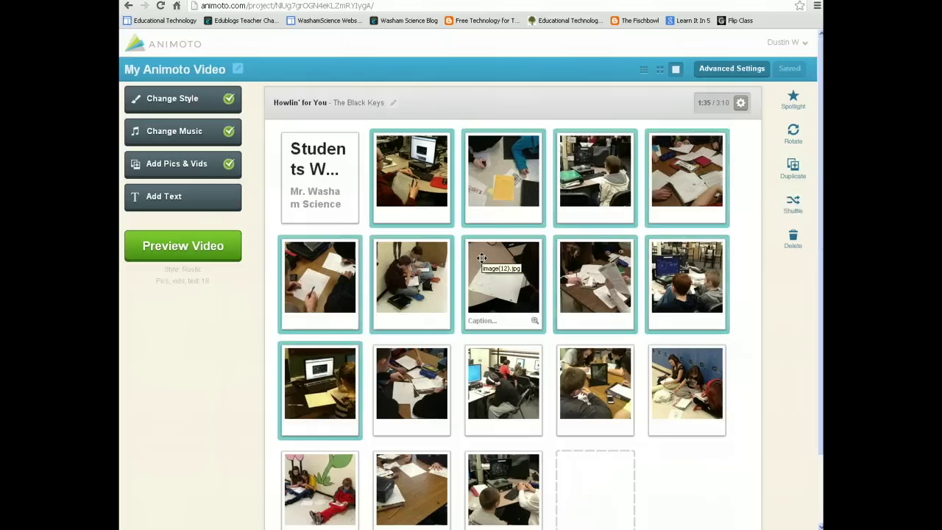
key(shift+Right)
key(shift+Right)
key(shift+Right)
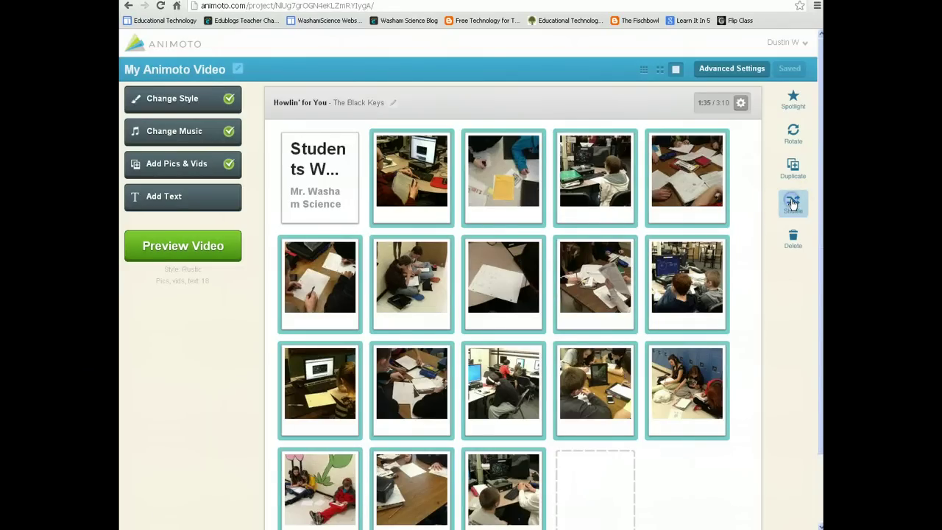
click(793, 203)
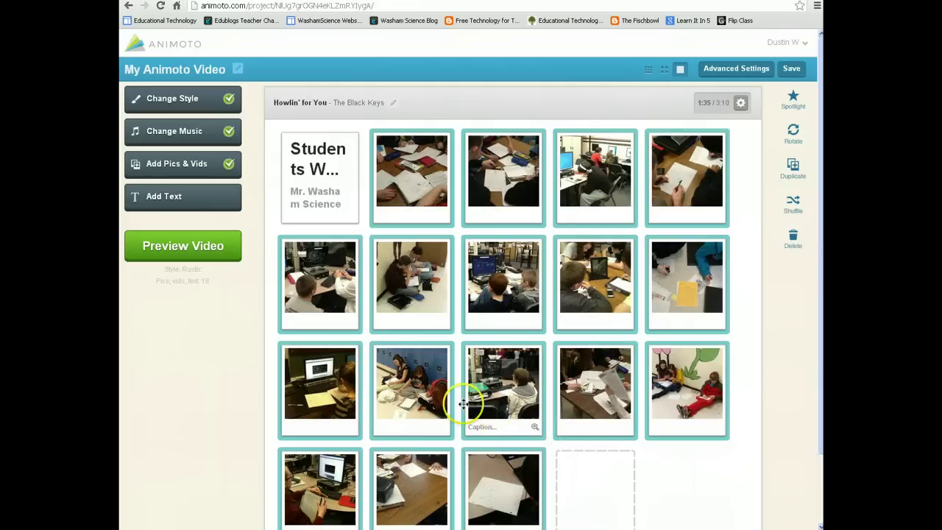
Move the students-by-lockers photo to the last slot of the storyboard
click(426, 384)
drag(425, 384, 546, 467)
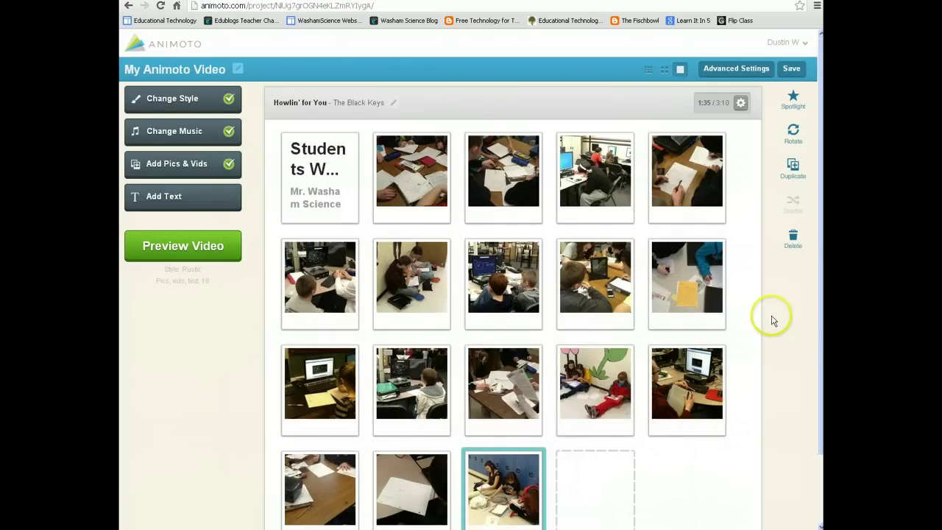
scroll(758, 307, down, 3)
scroll(759, 307, up, 3)
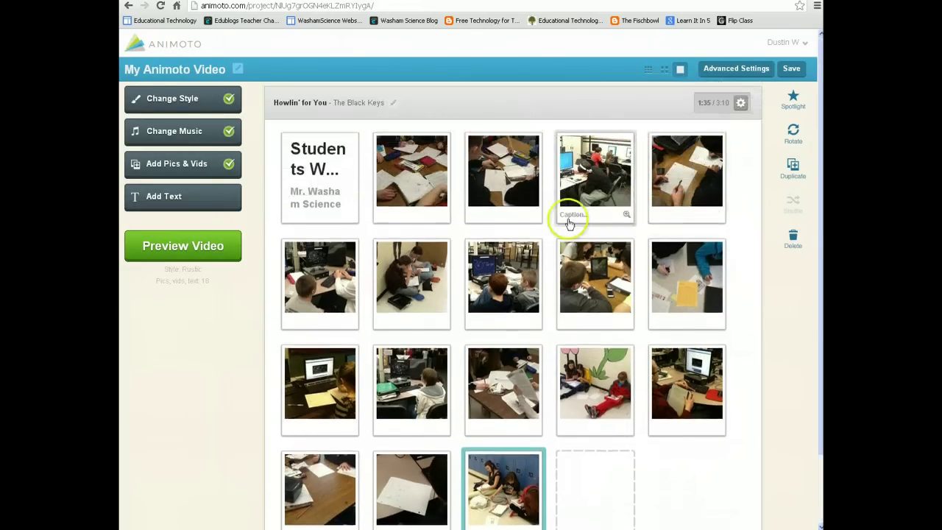
Produce the video titled 'Kahn Academy', skipping the preview
click(157, 248)
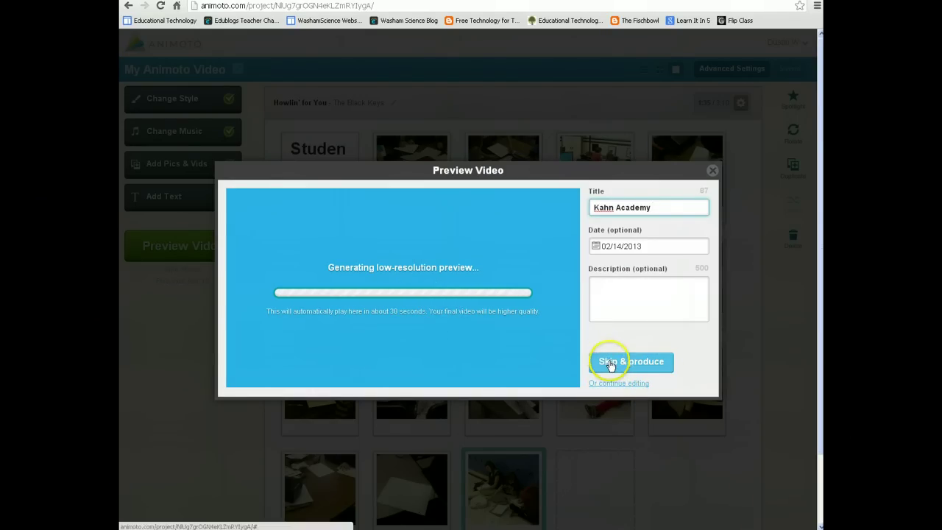
click(608, 363)
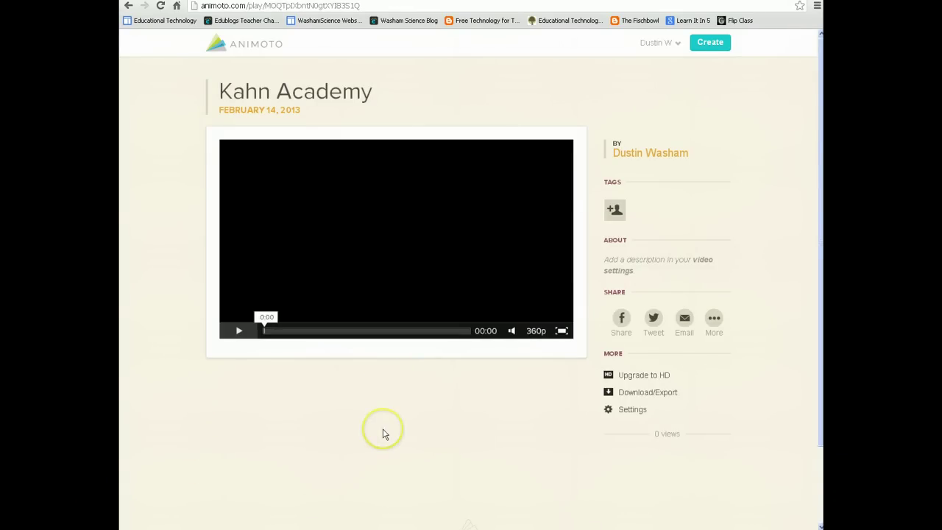
click(535, 331)
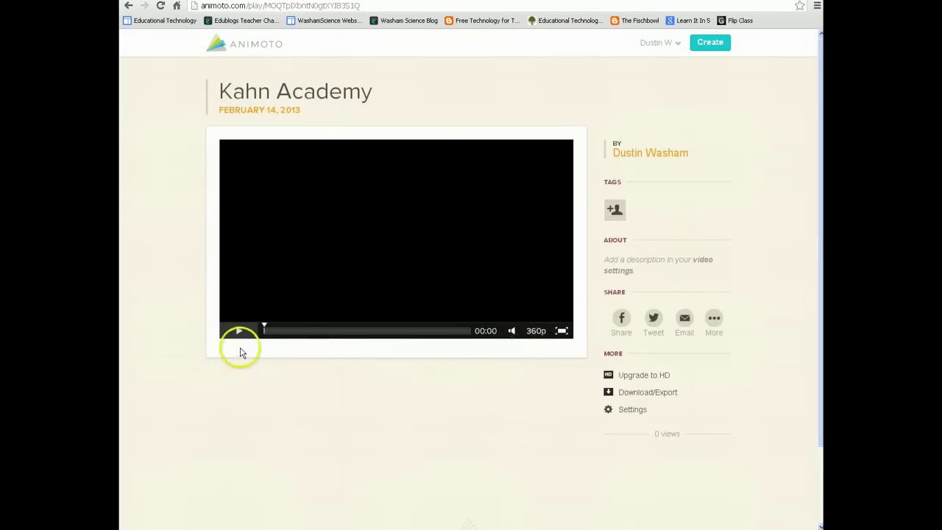
click(712, 320)
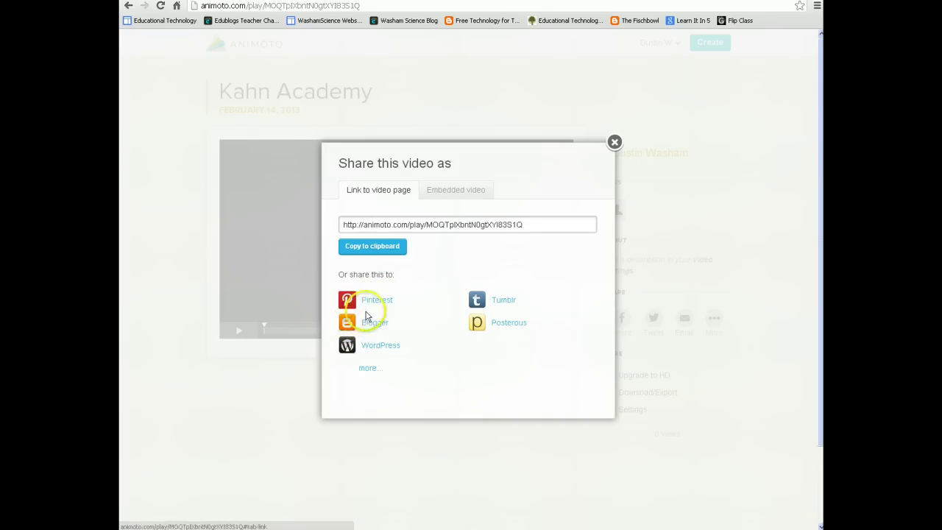
click(454, 196)
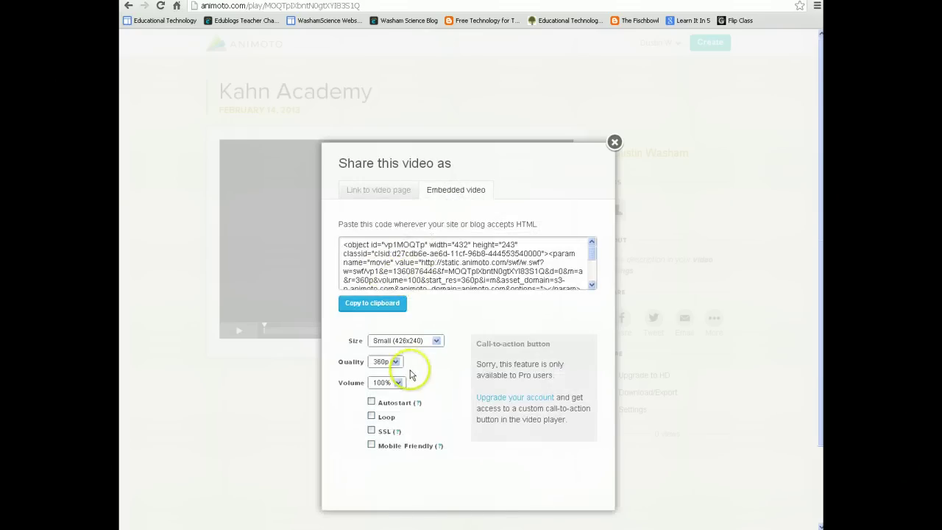
click(437, 343)
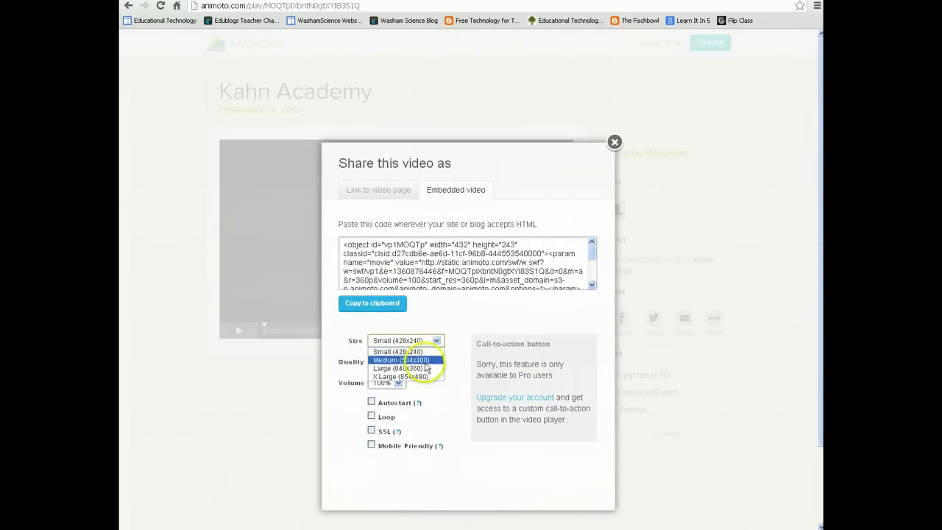
click(436, 342)
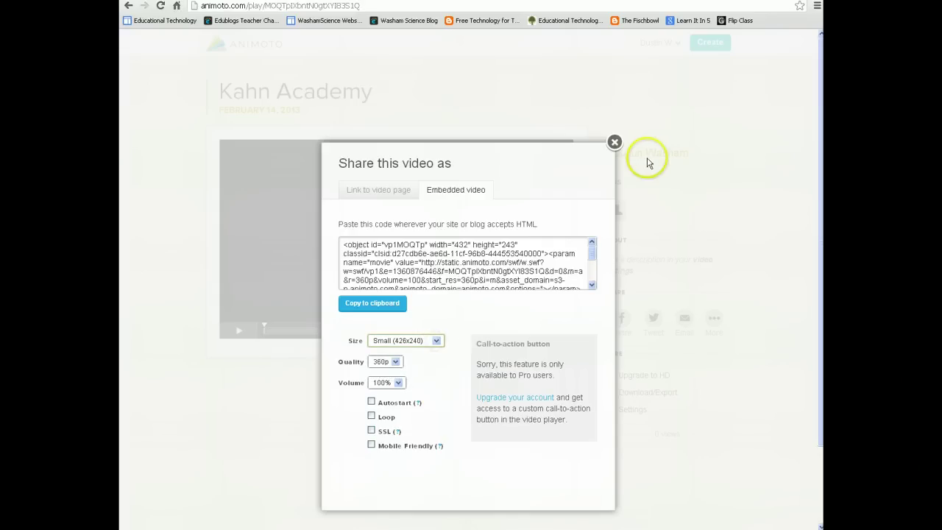
click(615, 141)
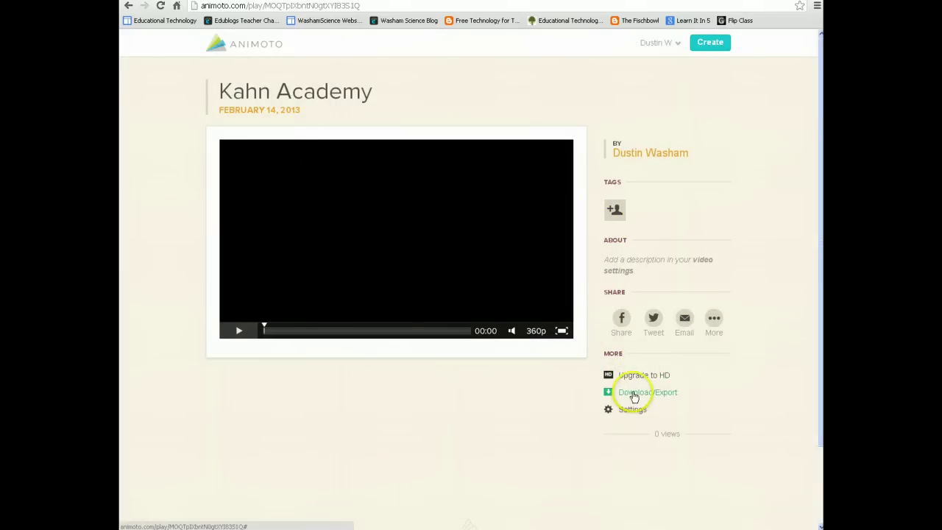
click(633, 396)
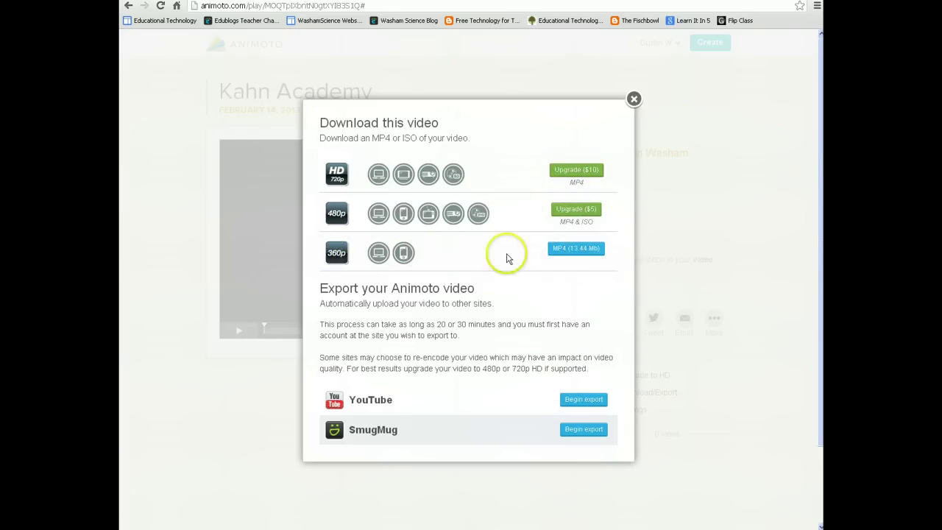
click(632, 100)
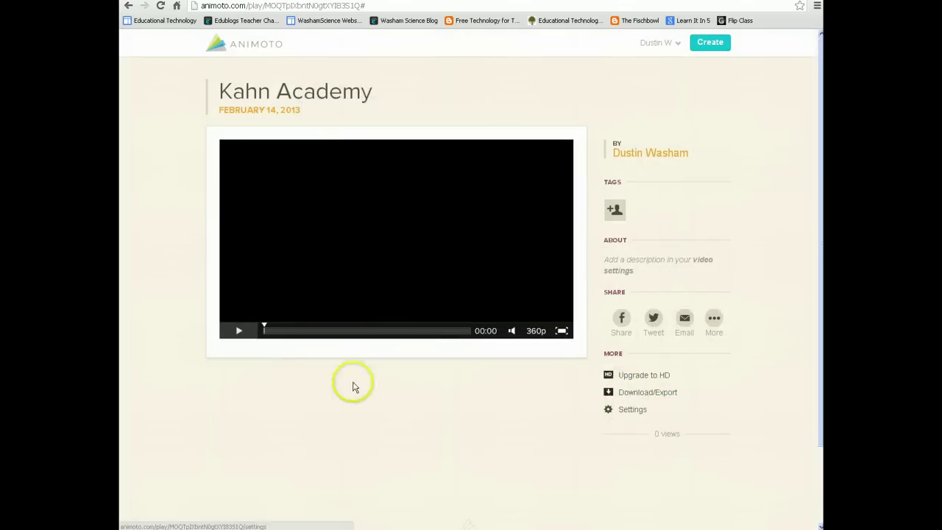
Play the finished Kahn Academy video and pause it at 00:26 in 360p
click(238, 331)
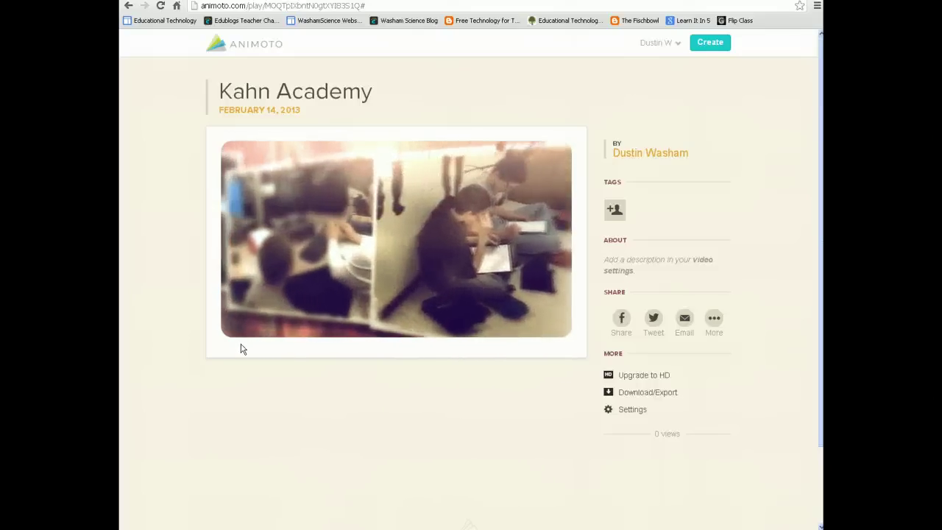
click(242, 344)
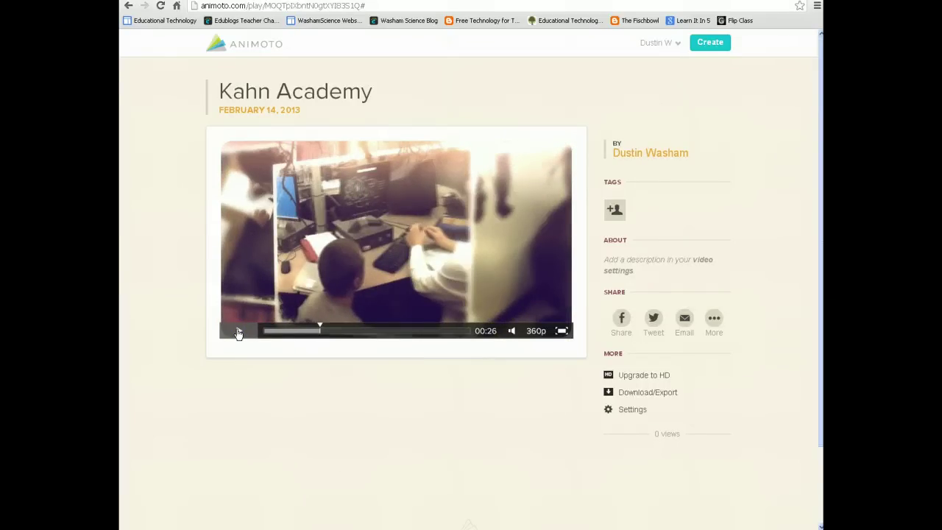
click(239, 333)
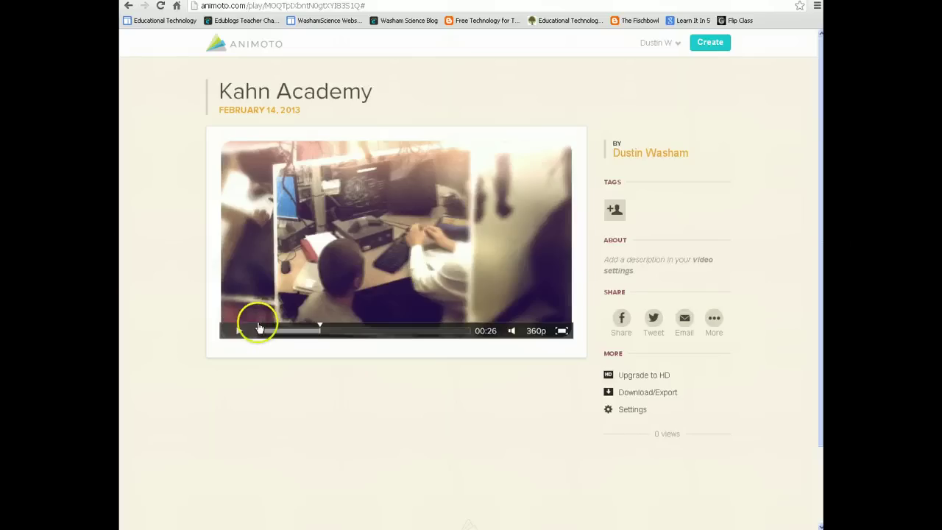